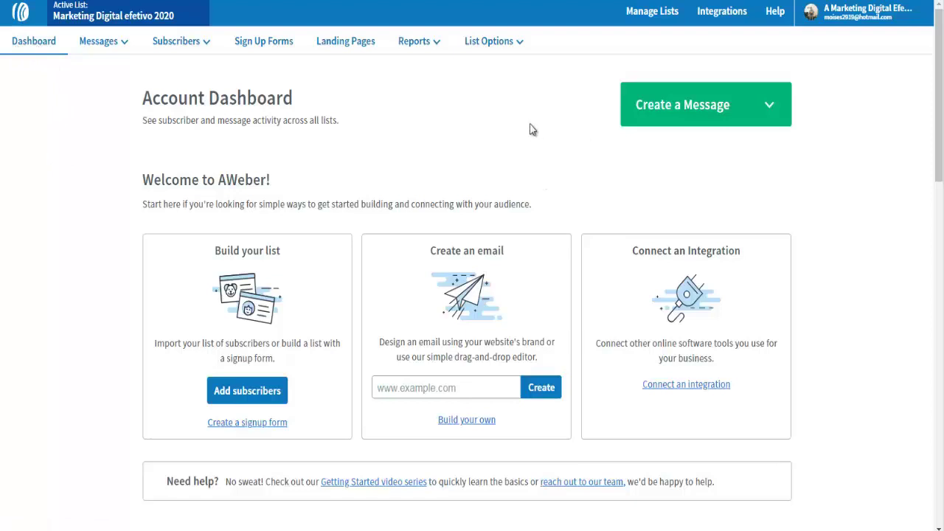
Open the active list's settings and examine its basic information: list name, description, sender details, contact address and notifications.
{"action": "left_click", "coordinate": [519, 45]}
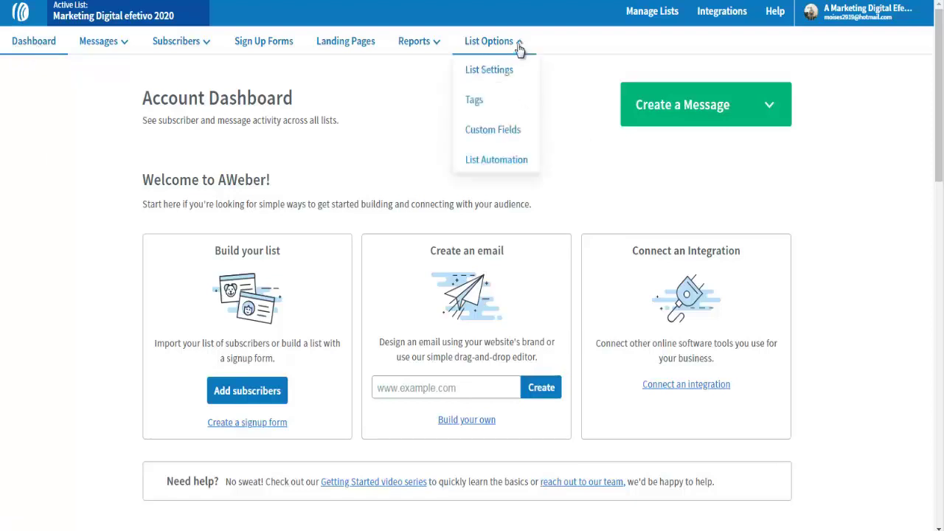
{"action": "left_click", "coordinate": [492, 79]}
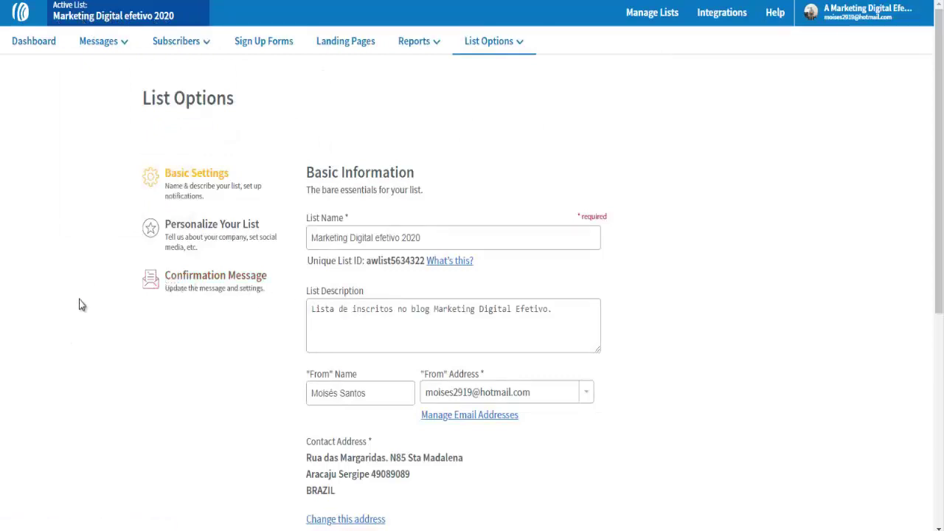
{"action": "scroll", "coordinate": [81, 305], "scroll_direction": "down", "scroll_amount": 1}
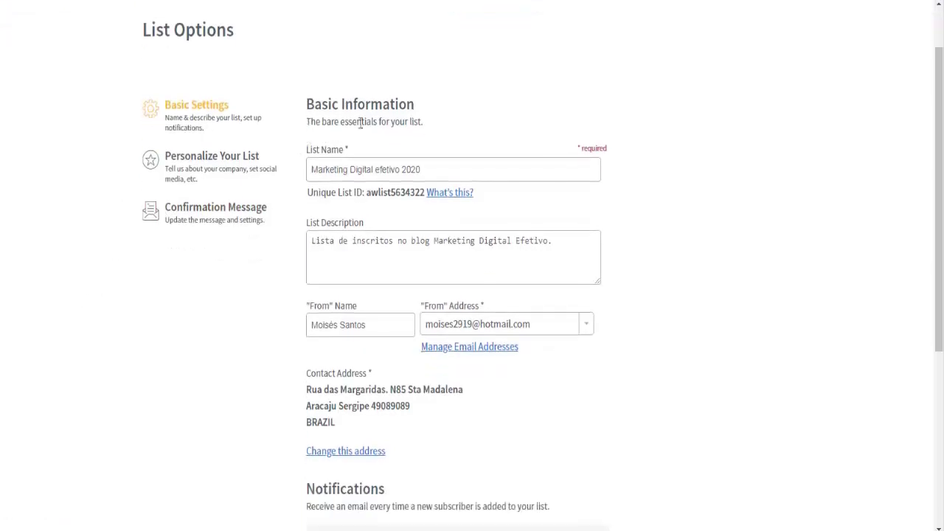
{"action": "left_click", "coordinate": [371, 169]}
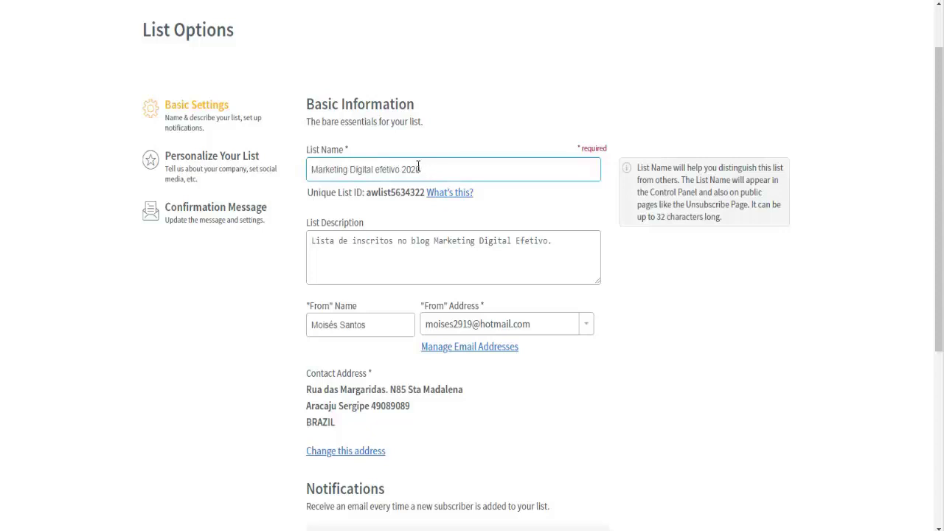
{"action": "left_click", "coordinate": [297, 197]}
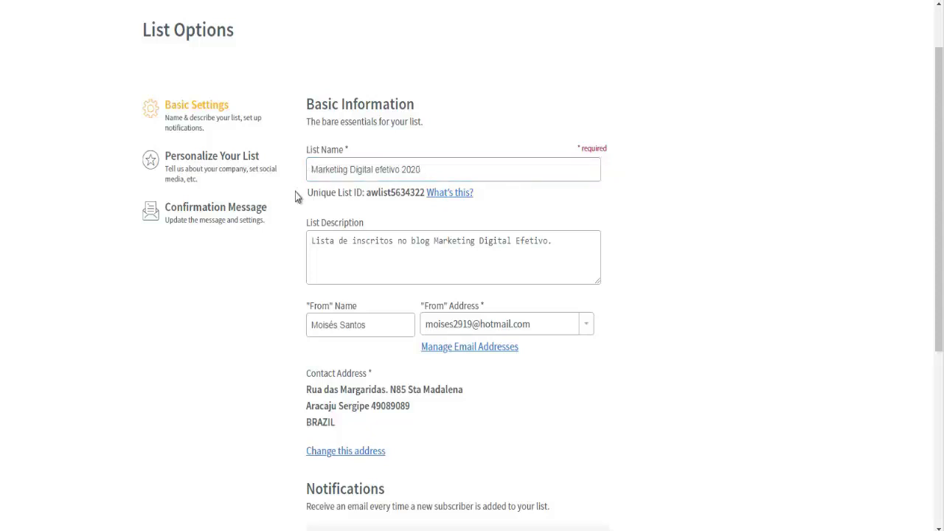
{"action": "scroll", "coordinate": [265, 266], "scroll_direction": "down", "scroll_amount": 1}
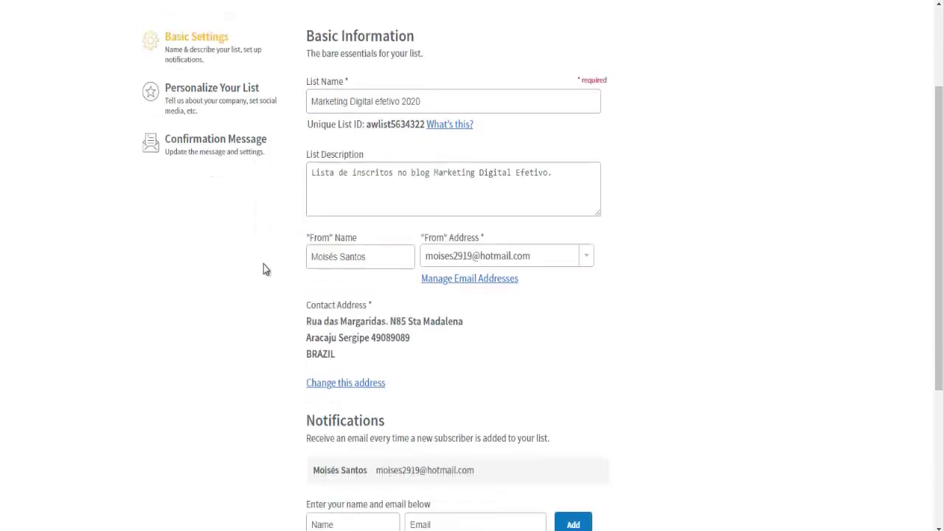
{"action": "left_click", "coordinate": [340, 183]}
{"action": "left_click", "coordinate": [350, 256]}
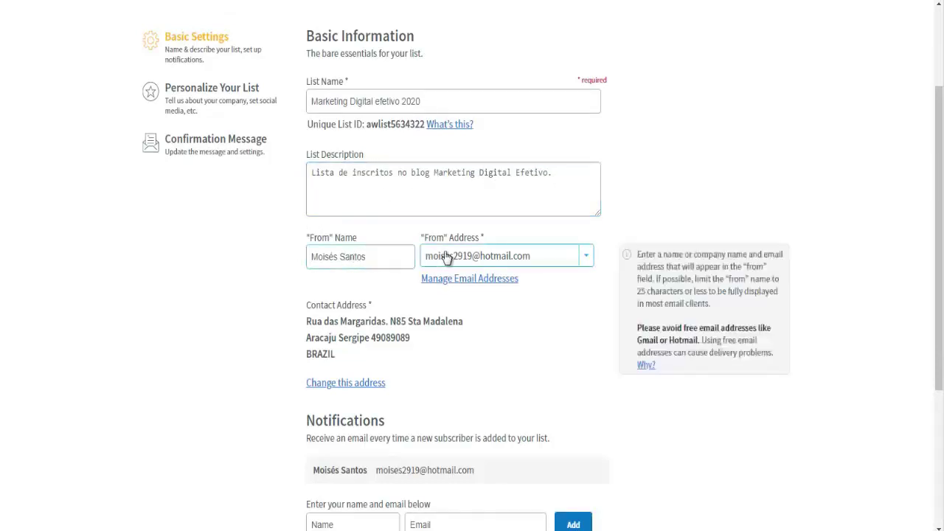
{"action": "left_click", "coordinate": [290, 279]}
{"action": "scroll", "coordinate": [290, 279], "scroll_direction": "down", "scroll_amount": 2}
{"action": "scroll", "coordinate": [291, 281], "scroll_direction": "up", "scroll_amount": 4}
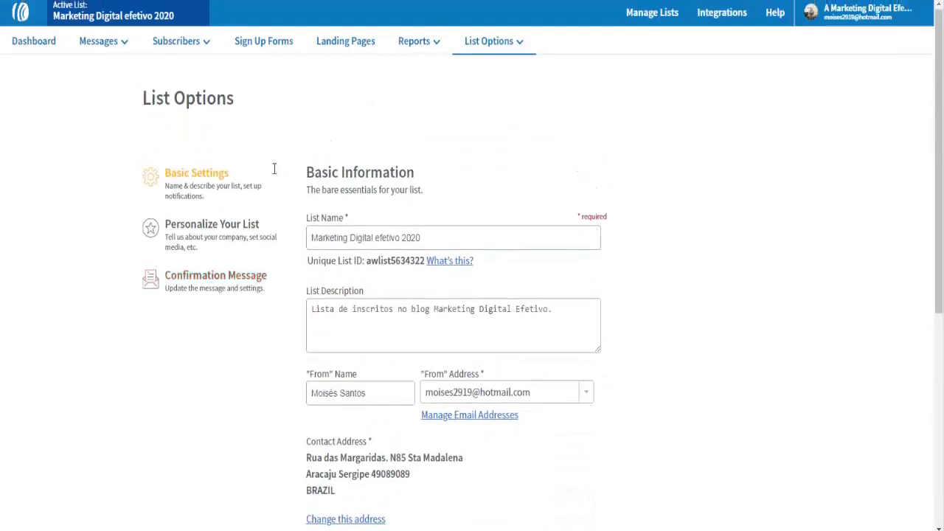
In the list personalization settings, set the email signature to "Tenha uma Vida Extraordinária!" followed by an office line with the sender's name.
{"action": "left_click", "coordinate": [195, 241]}
{"action": "scroll", "coordinate": [150, 263], "scroll_direction": "up", "scroll_amount": 1}
{"action": "scroll", "coordinate": [149, 263], "scroll_direction": "up", "scroll_amount": 1}
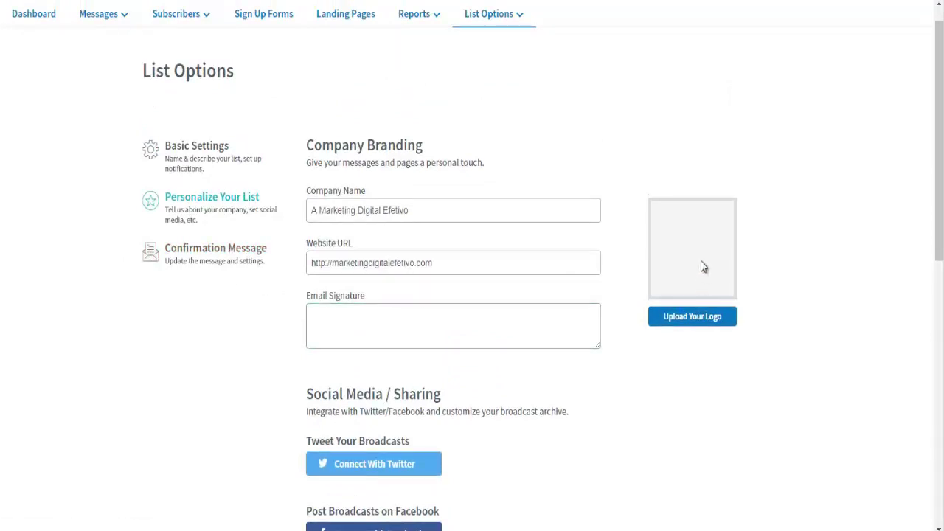
{"action": "left_click", "coordinate": [386, 341]}
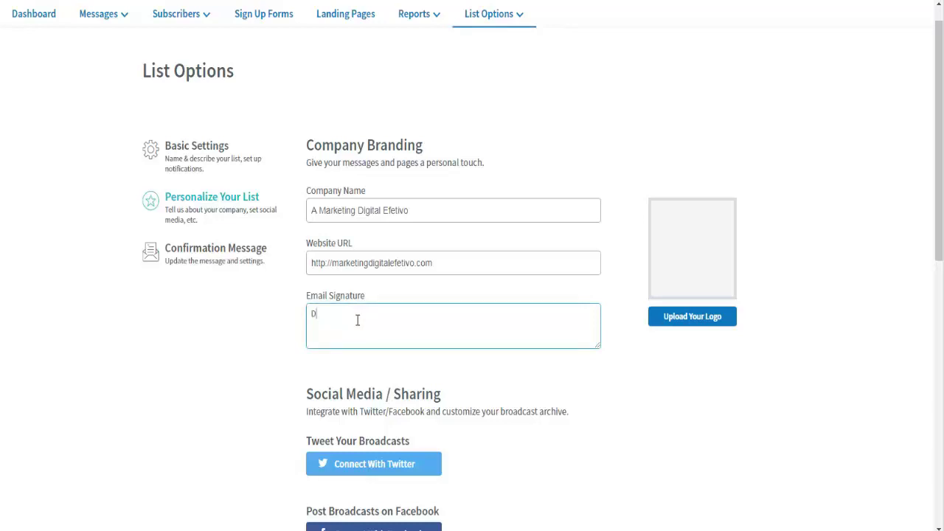
{"action": "key", "text": "BackSpace"}
{"action": "type", "text": "Tenha uma Vida Extraordinária! Do Escritório de Moisés Santos"}
Open the confirmation message settings and examine the language, subject line, message preview, sending options and success page section.
{"action": "scroll", "coordinate": [251, 293], "scroll_direction": "down", "scroll_amount": 1}
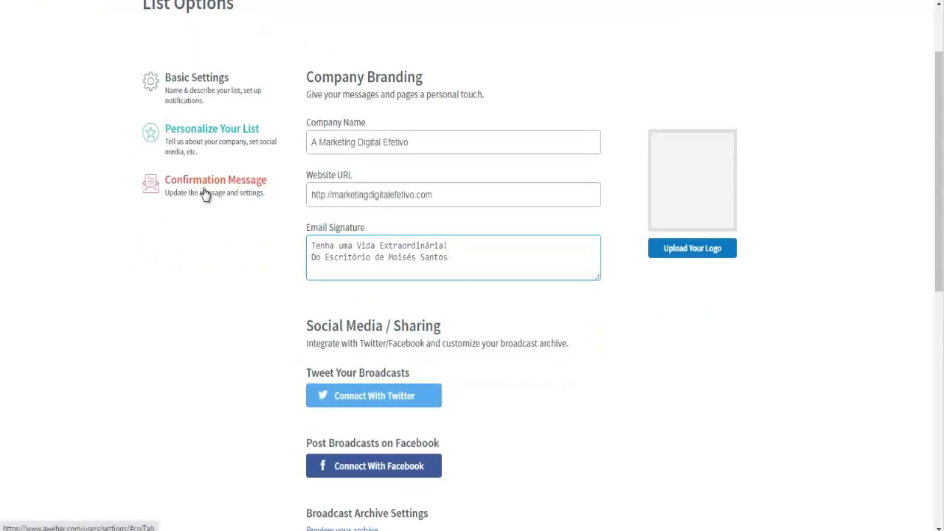
{"action": "left_click", "coordinate": [205, 194]}
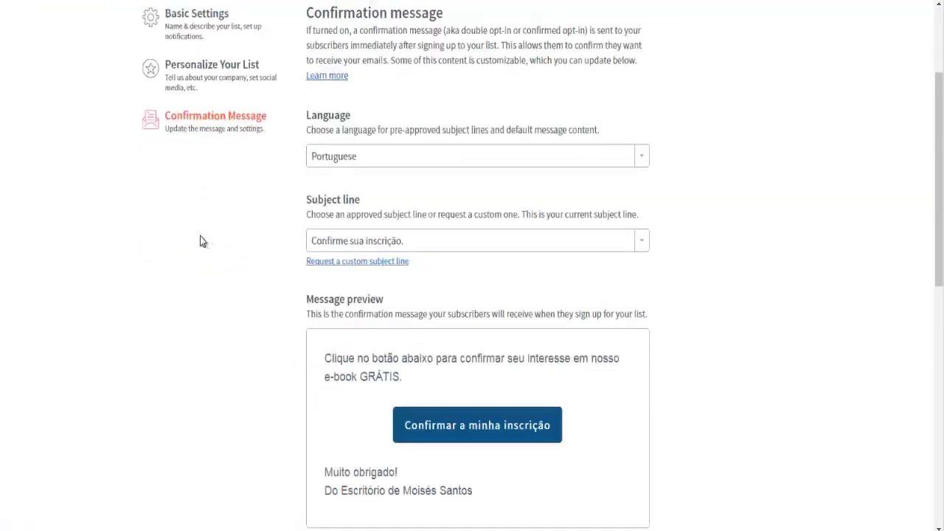
{"action": "scroll", "coordinate": [221, 251], "scroll_direction": "up", "scroll_amount": 2}
{"action": "scroll", "coordinate": [258, 305], "scroll_direction": "down", "scroll_amount": 2}
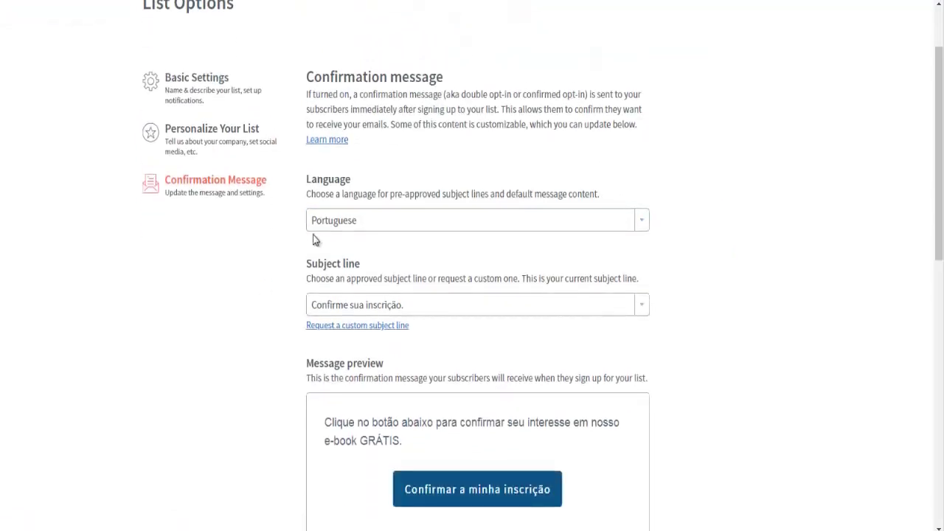
{"action": "scroll", "coordinate": [263, 258], "scroll_direction": "down", "scroll_amount": 2}
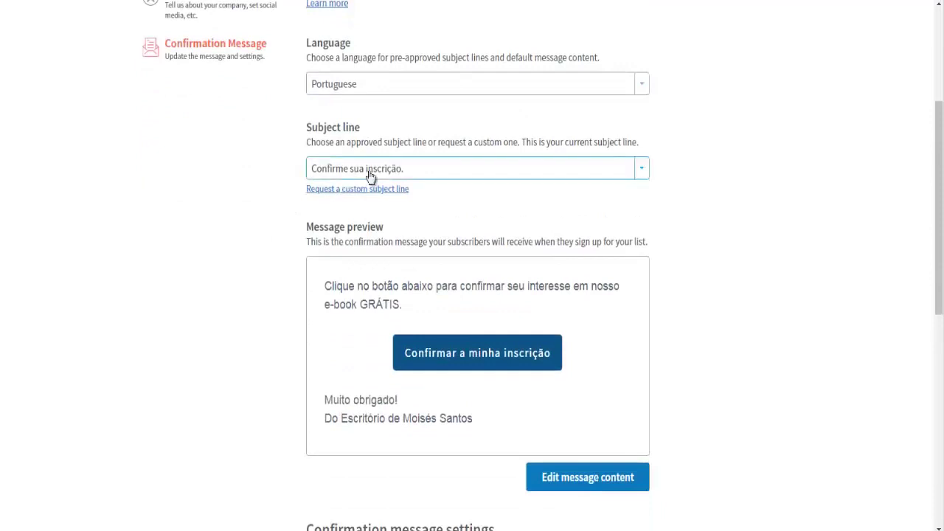
{"action": "scroll", "coordinate": [219, 234], "scroll_direction": "down", "scroll_amount": 2}
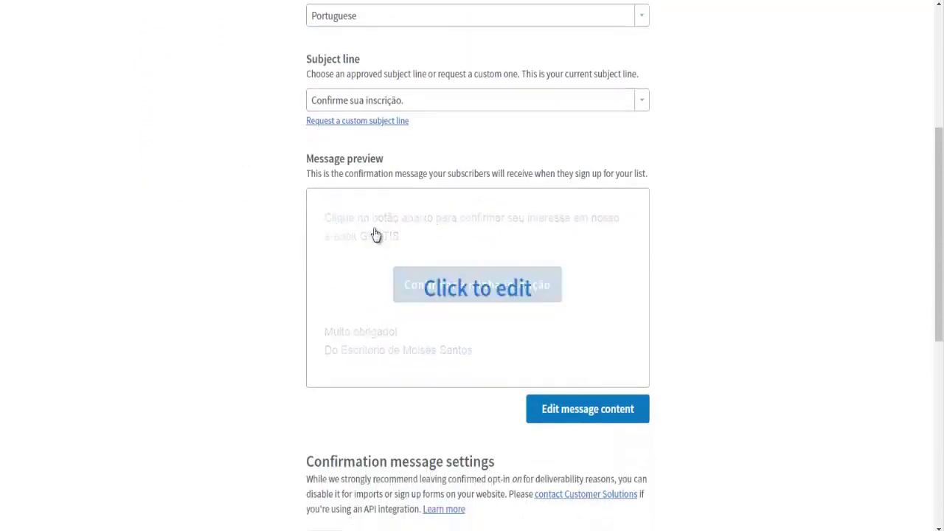
{"action": "scroll", "coordinate": [210, 251], "scroll_direction": "down", "scroll_amount": 2}
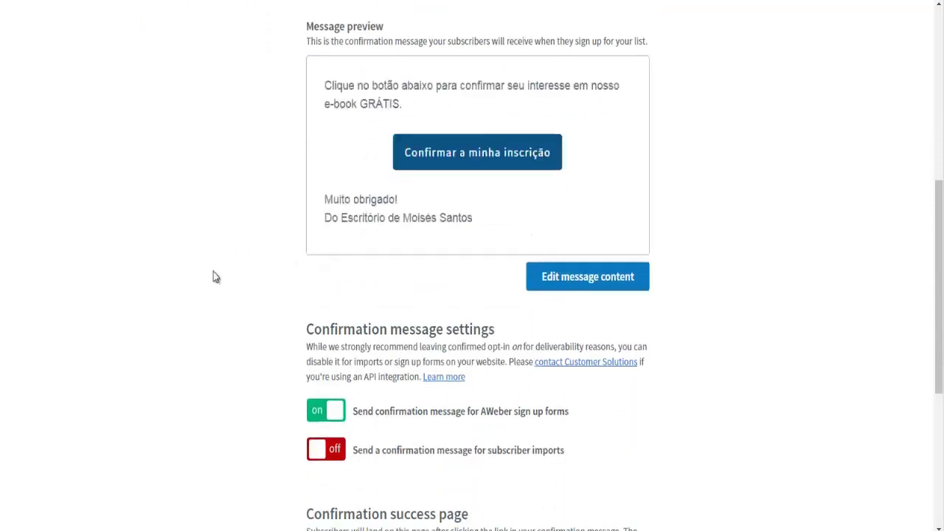
{"action": "scroll", "coordinate": [212, 273], "scroll_direction": "down", "scroll_amount": 2}
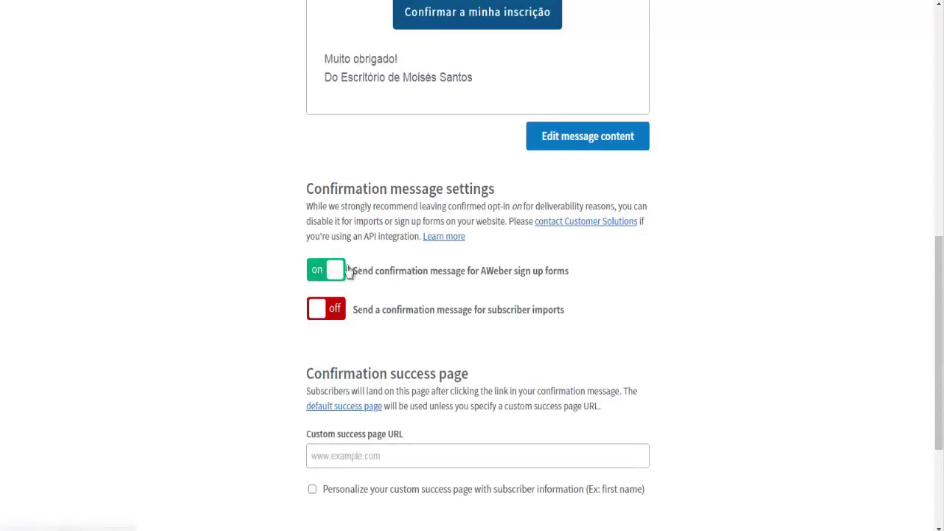
{"action": "scroll", "coordinate": [358, 275], "scroll_direction": "up", "scroll_amount": 1}
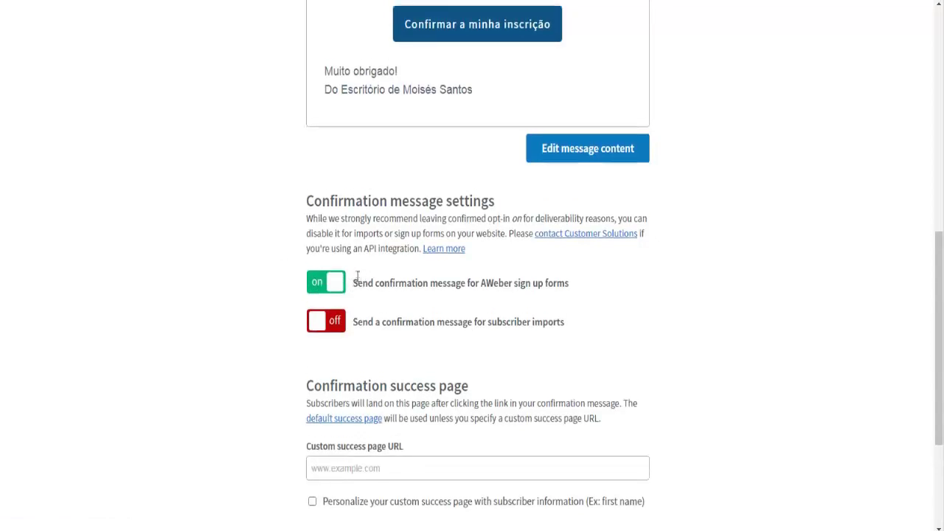
{"action": "scroll", "coordinate": [358, 275], "scroll_direction": "up", "scroll_amount": 3}
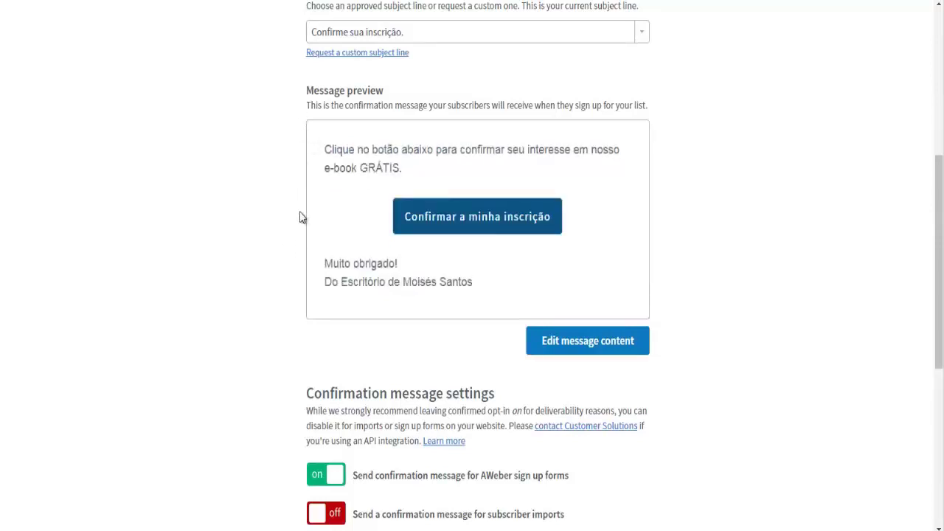
{"action": "scroll", "coordinate": [716, 295], "scroll_direction": "up", "scroll_amount": 2}
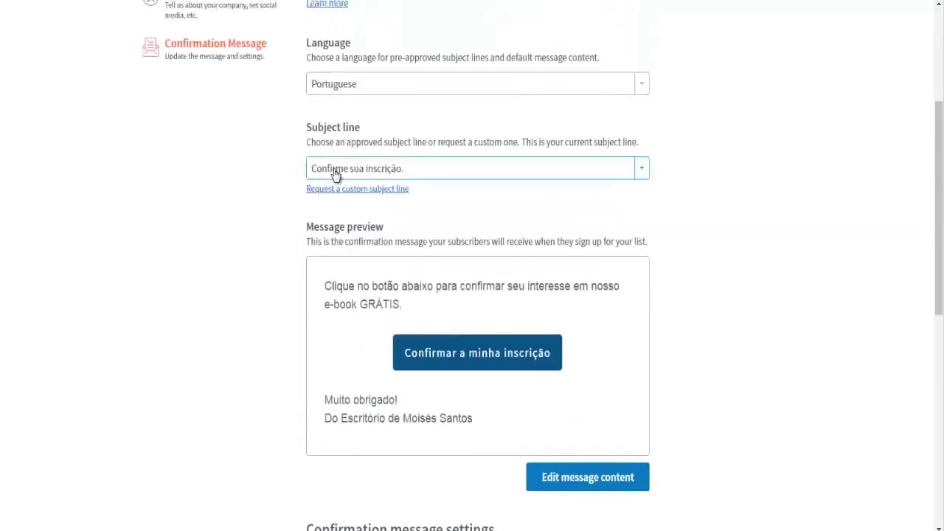
{"action": "scroll", "coordinate": [275, 191], "scroll_direction": "down", "scroll_amount": 2}
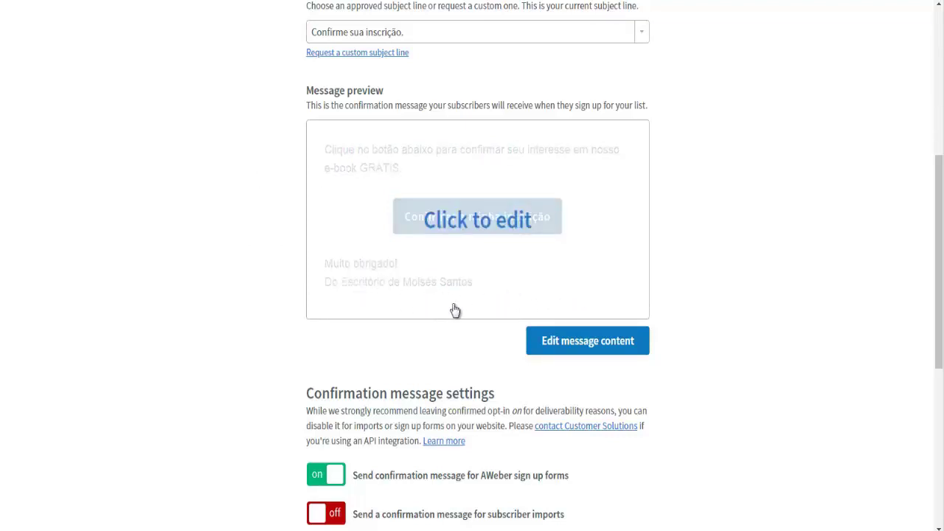
{"action": "scroll", "coordinate": [224, 303], "scroll_direction": "down", "scroll_amount": 2}
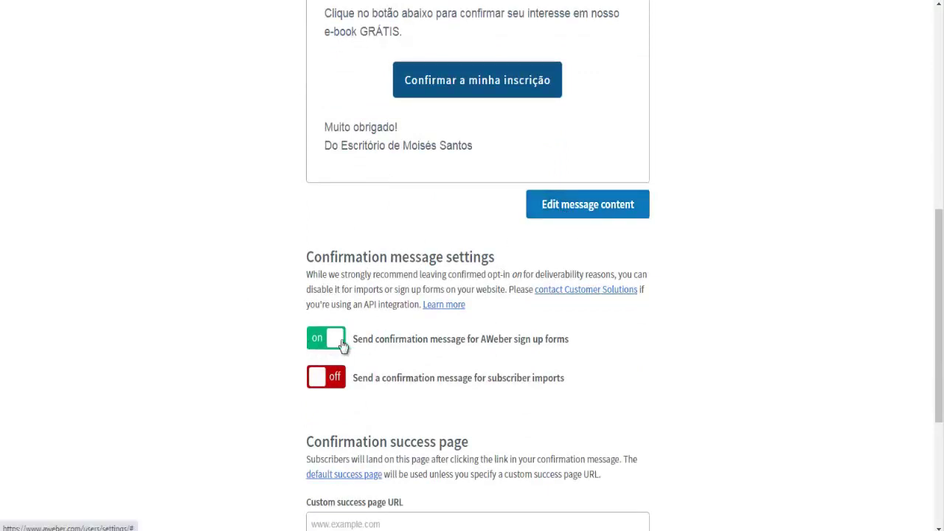
{"action": "scroll", "coordinate": [457, 321], "scroll_direction": "up", "scroll_amount": 2}
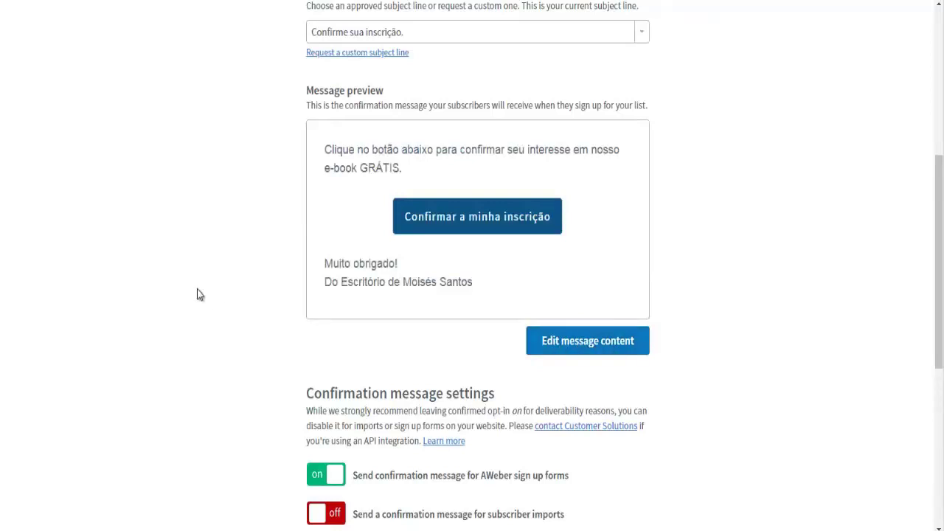
Turn off the confirmation message for AWeber sign up forms, translating the page into Portuguese before accepting the warning.
{"action": "scroll", "coordinate": [196, 295], "scroll_direction": "down", "scroll_amount": 1}
{"action": "scroll", "coordinate": [197, 294], "scroll_direction": "down", "scroll_amount": 2}
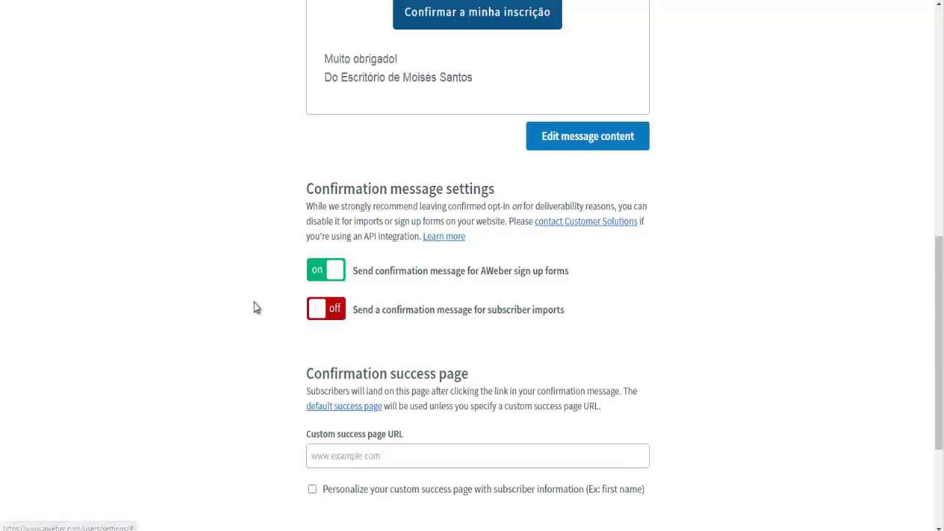
{"action": "left_click", "coordinate": [309, 271]}
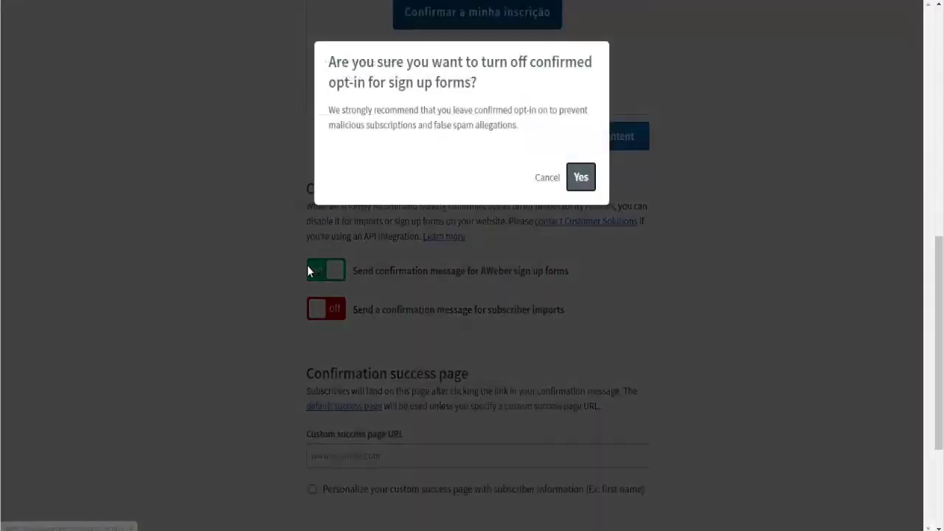
{"action": "right_click", "coordinate": [428, 158]}
{"action": "left_click", "coordinate": [489, 266]}
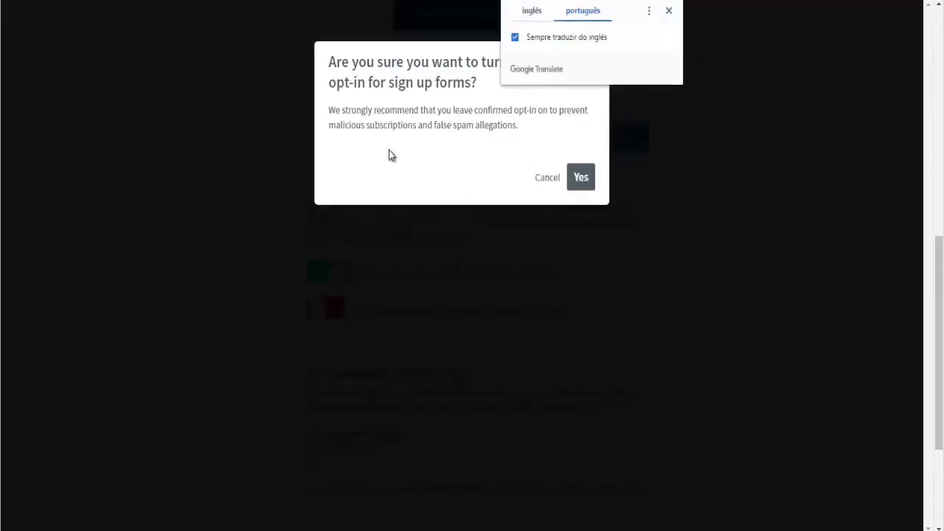
{"action": "left_click", "coordinate": [402, 165]}
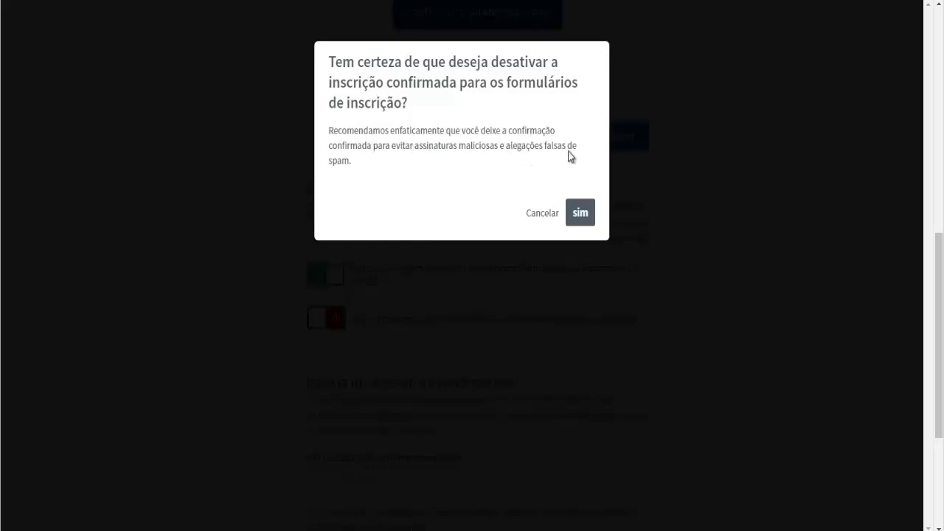
{"action": "left_click", "coordinate": [580, 213]}
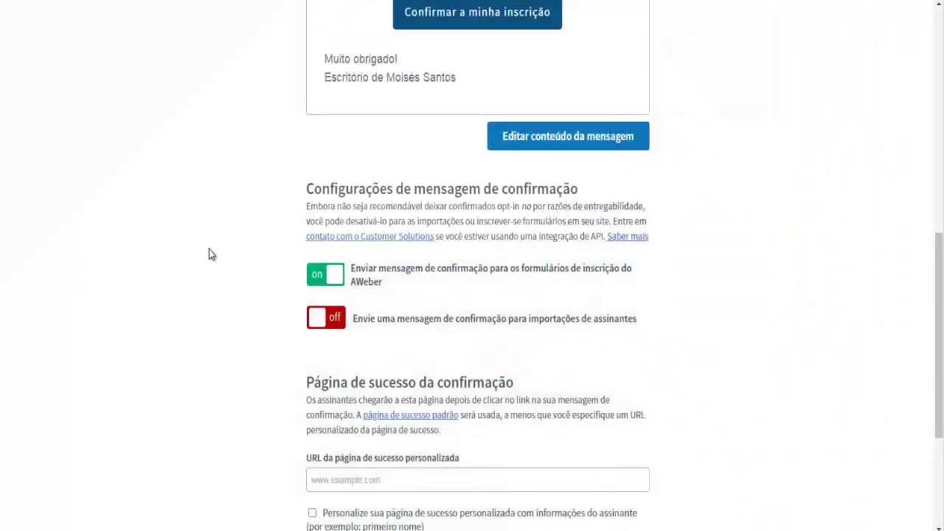
Examine the confirmation success page options, including the default success page in a new tab and the custom URL field.
{"action": "scroll", "coordinate": [201, 256], "scroll_direction": "down", "scroll_amount": 3}
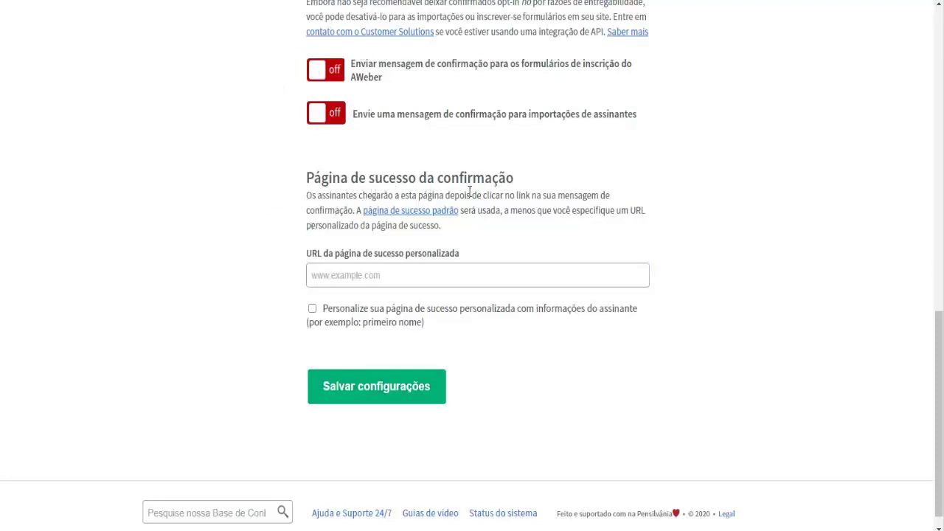
{"action": "scroll", "coordinate": [292, 195], "scroll_direction": "up", "scroll_amount": 3}
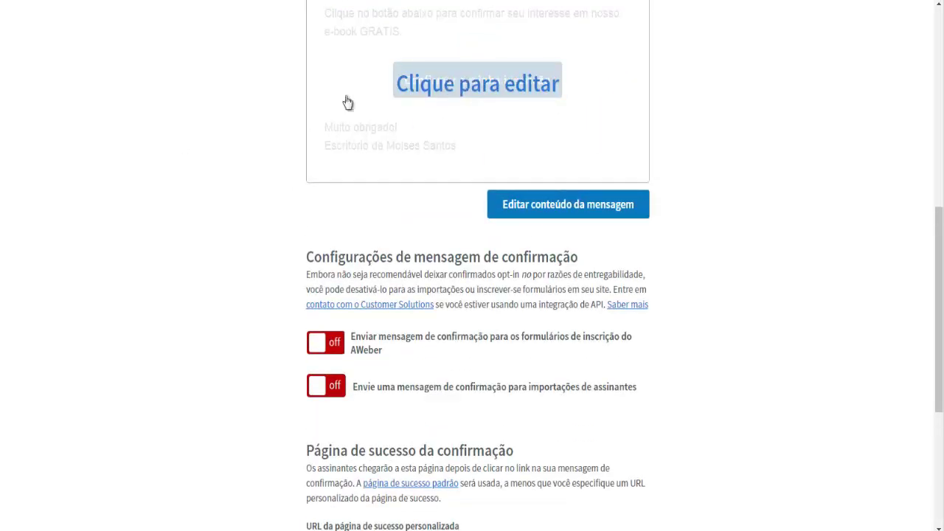
{"action": "scroll", "coordinate": [181, 141], "scroll_direction": "down", "scroll_amount": 3}
{"action": "scroll", "coordinate": [178, 150], "scroll_direction": "down", "scroll_amount": 1}
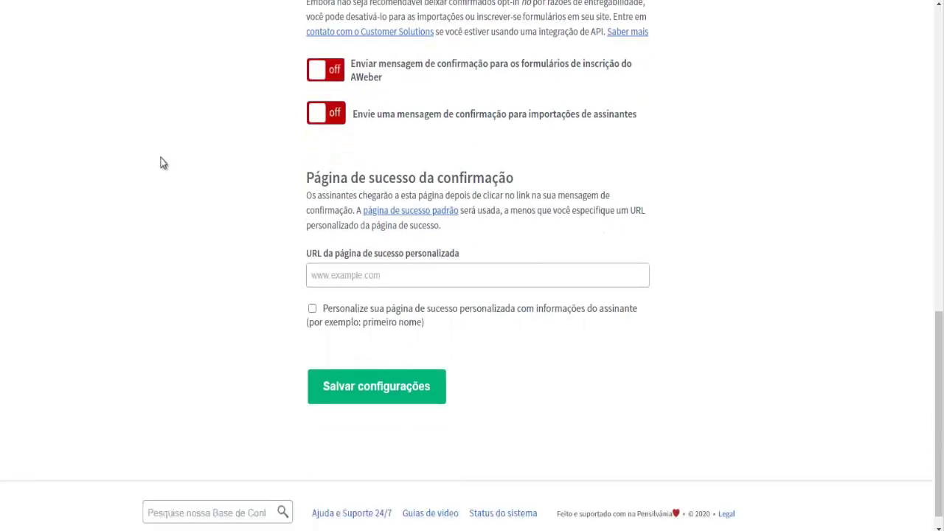
{"action": "right_click", "coordinate": [420, 212]}
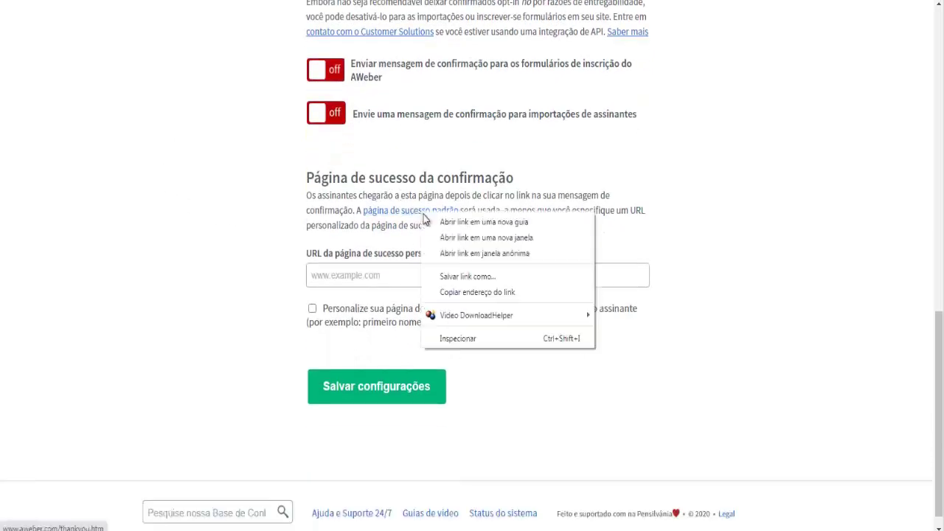
{"action": "left_click", "coordinate": [445, 224]}
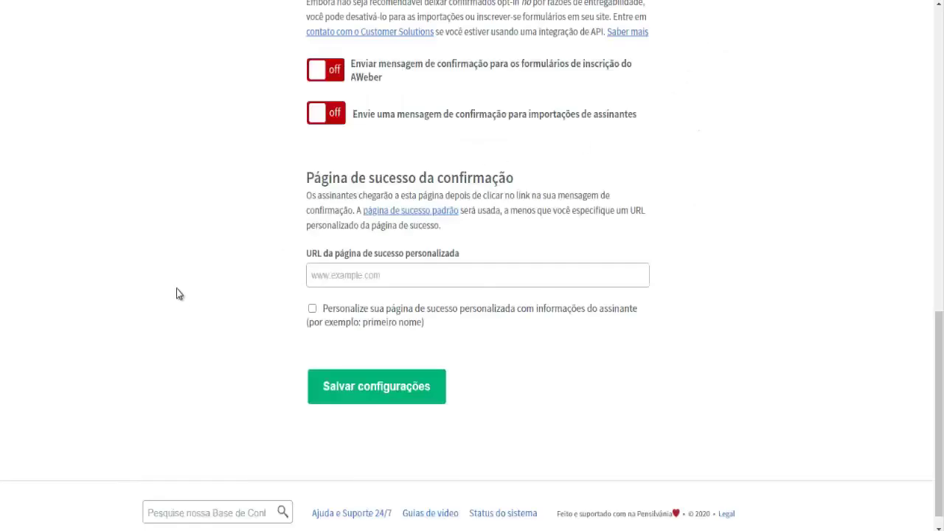
{"action": "left_click", "coordinate": [331, 275]}
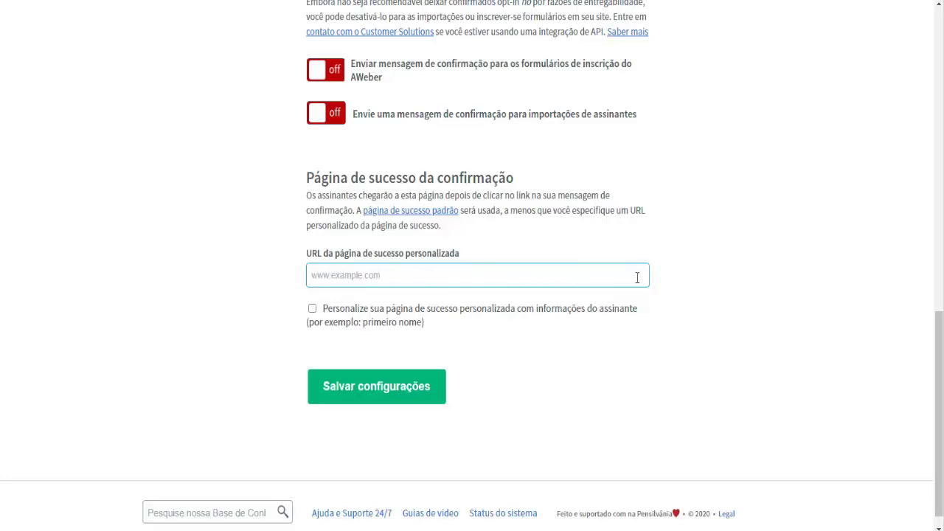
{"action": "left_click", "coordinate": [239, 307]}
Review the translated confirmation message preview and the sending options for sign up forms and subscriber imports.
{"action": "scroll", "coordinate": [237, 310], "scroll_direction": "up", "scroll_amount": 3}
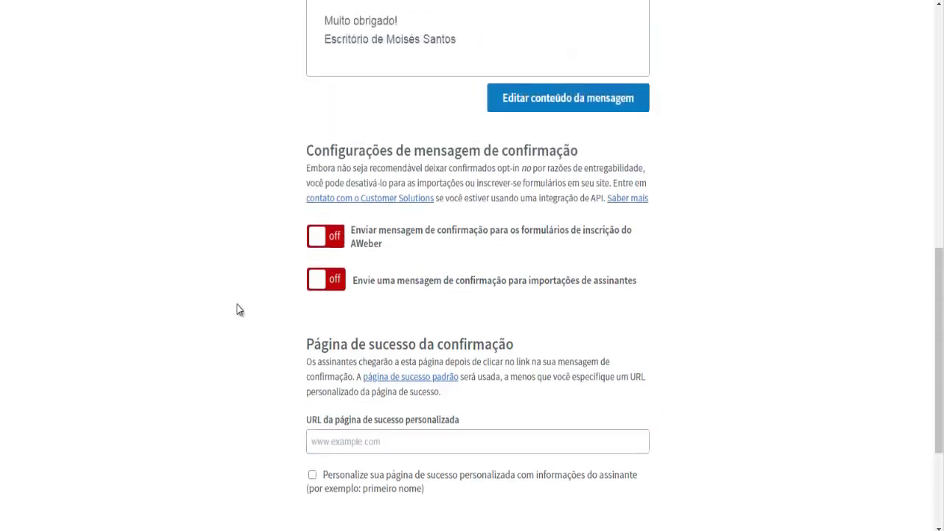
{"action": "scroll", "coordinate": [237, 308], "scroll_direction": "up", "scroll_amount": 2}
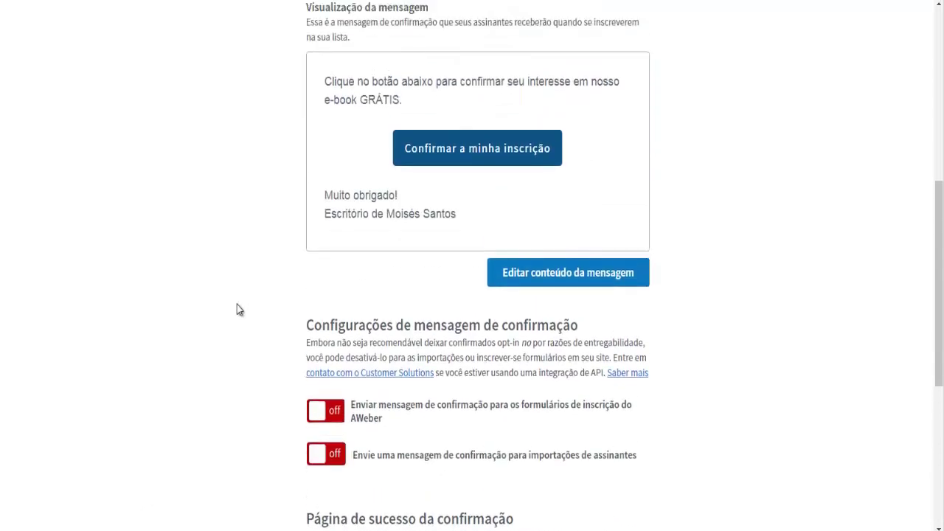
{"action": "scroll", "coordinate": [237, 308], "scroll_direction": "down", "scroll_amount": 2}
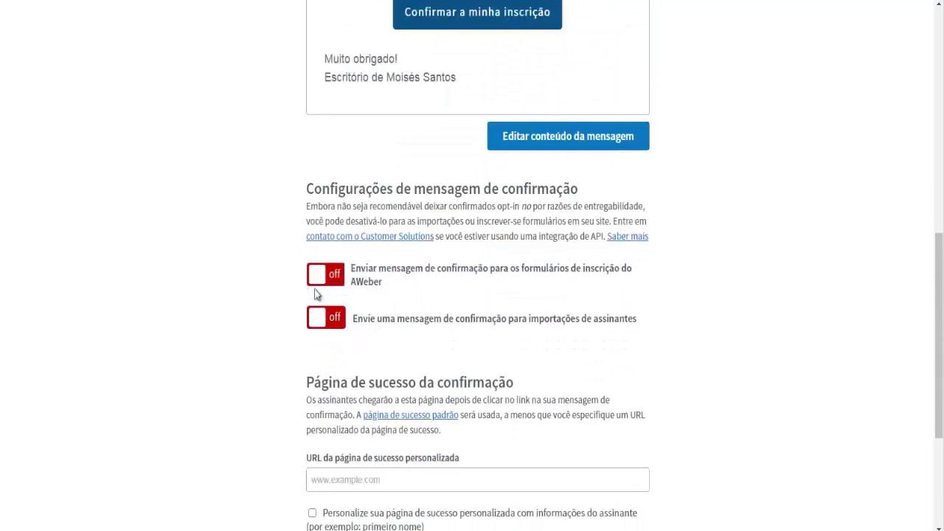
{"action": "scroll", "coordinate": [346, 282], "scroll_direction": "up", "scroll_amount": 2}
{"action": "scroll", "coordinate": [413, 288], "scroll_direction": "up", "scroll_amount": 1}
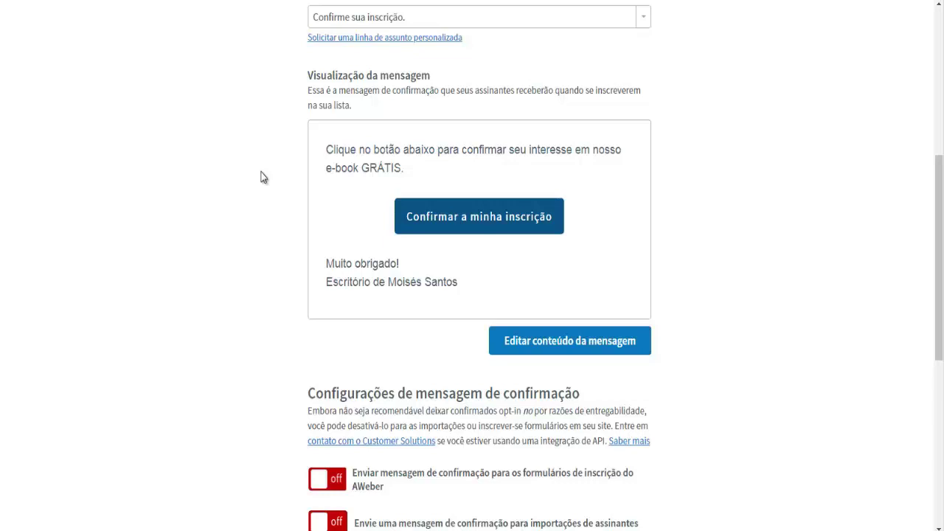
{"action": "scroll", "coordinate": [261, 179], "scroll_direction": "down", "scroll_amount": 2}
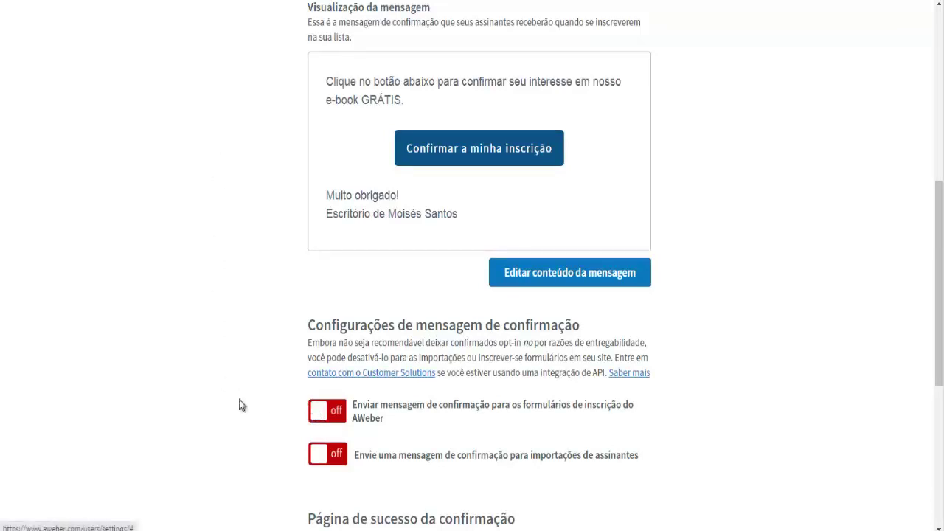
{"action": "scroll", "coordinate": [246, 393], "scroll_direction": "up", "scroll_amount": 6}
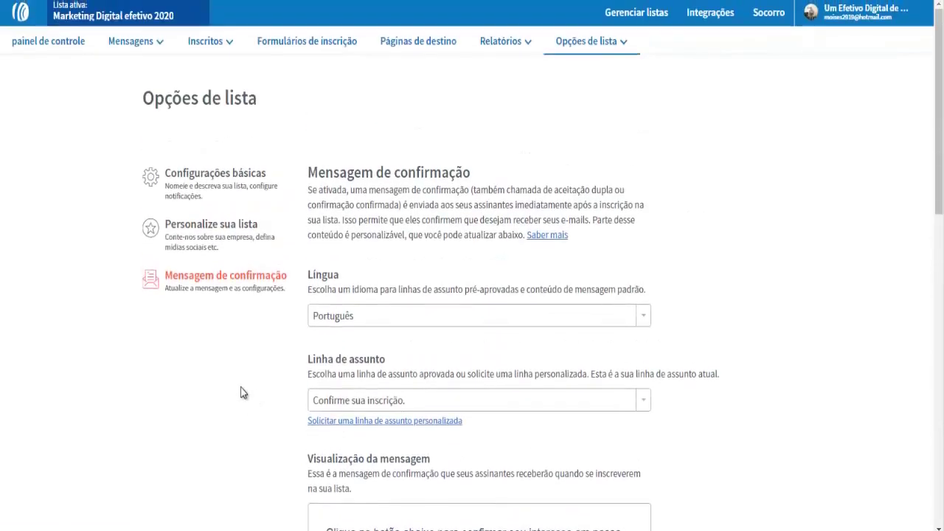